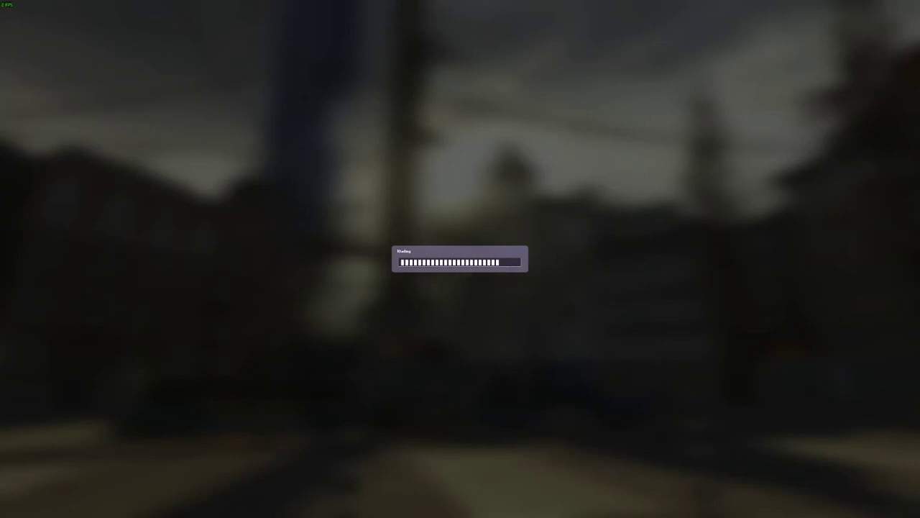
Walk through the elevator doorway and enter +duck in the developer console to stay crouched.
key("w")
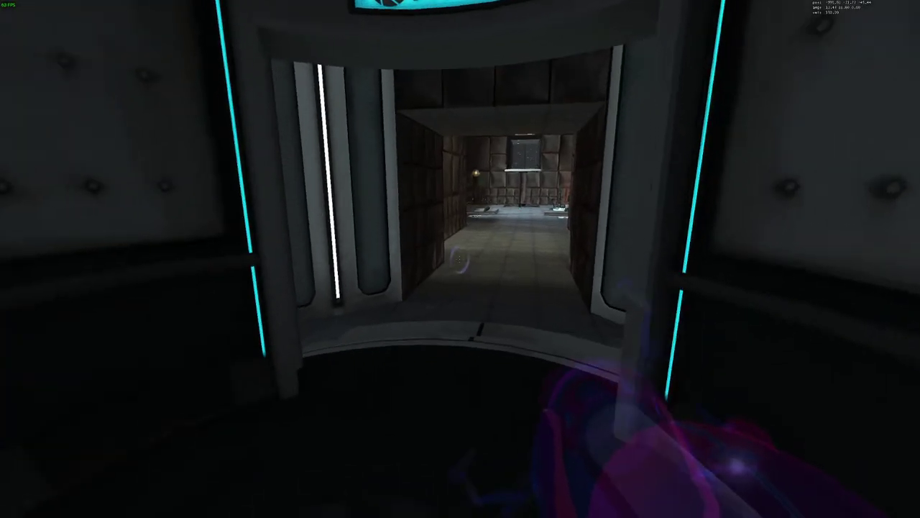
key("grave")
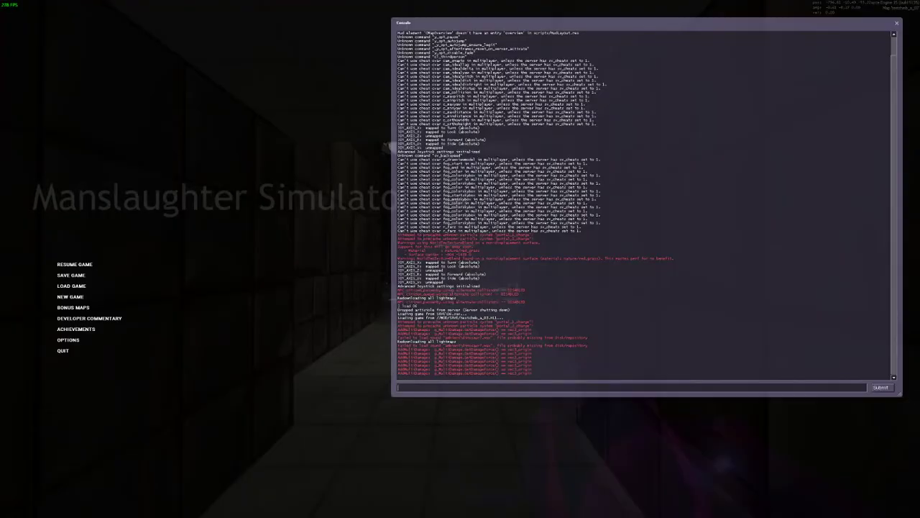
type("+duck")
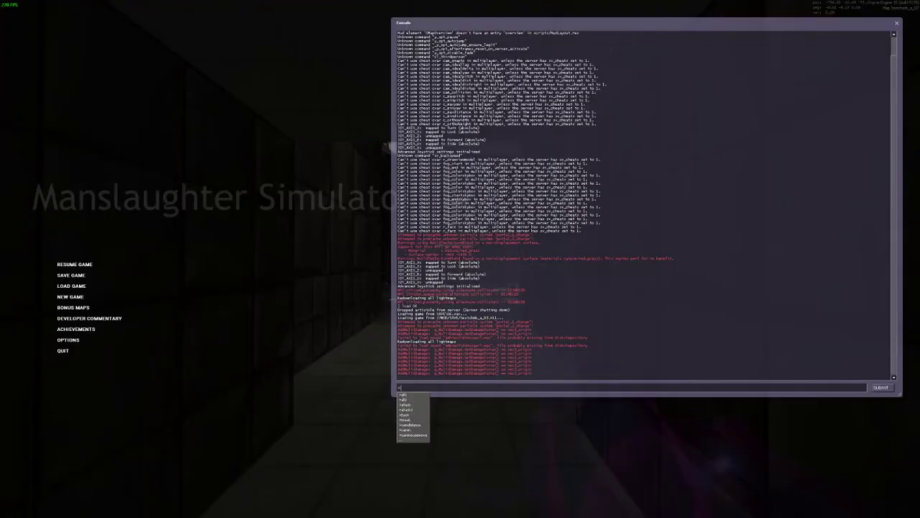
key("Return")
key("grave")
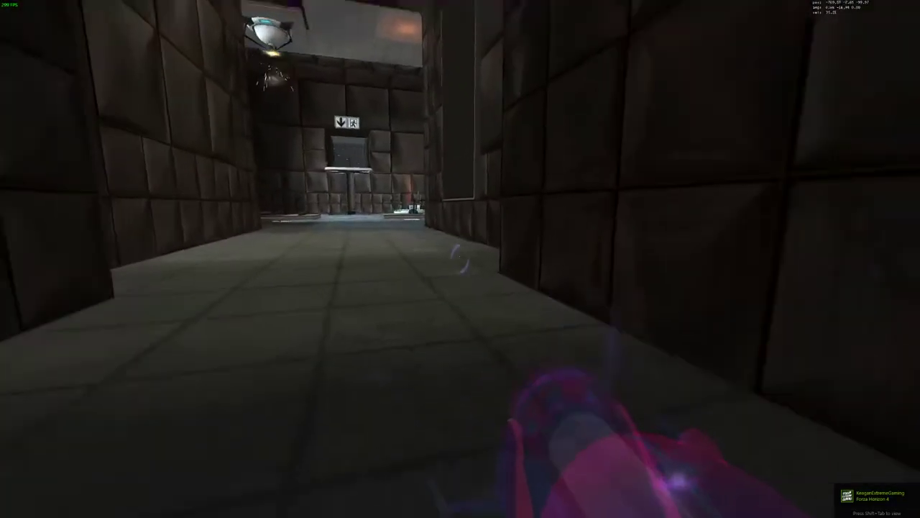
Enter unbindall in the developer console to clear every key binding, then check the game.
key("grave")
key("grave")
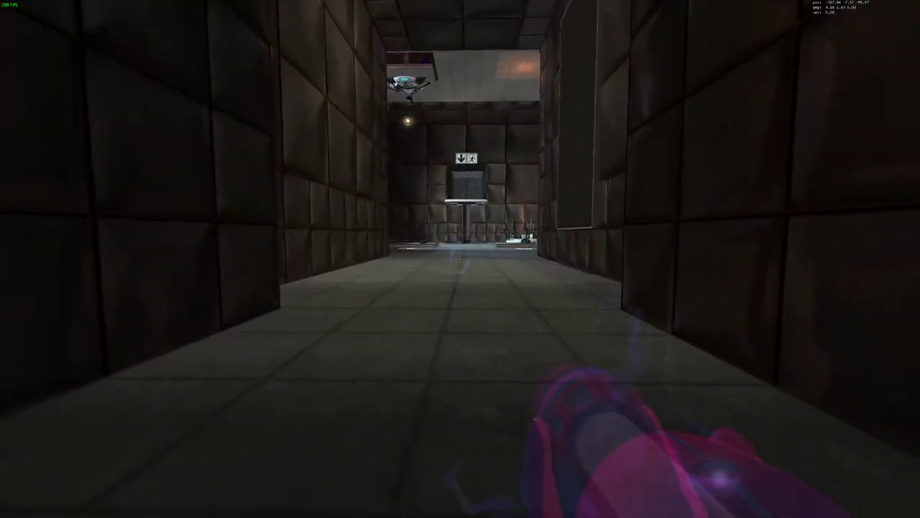
key("grave")
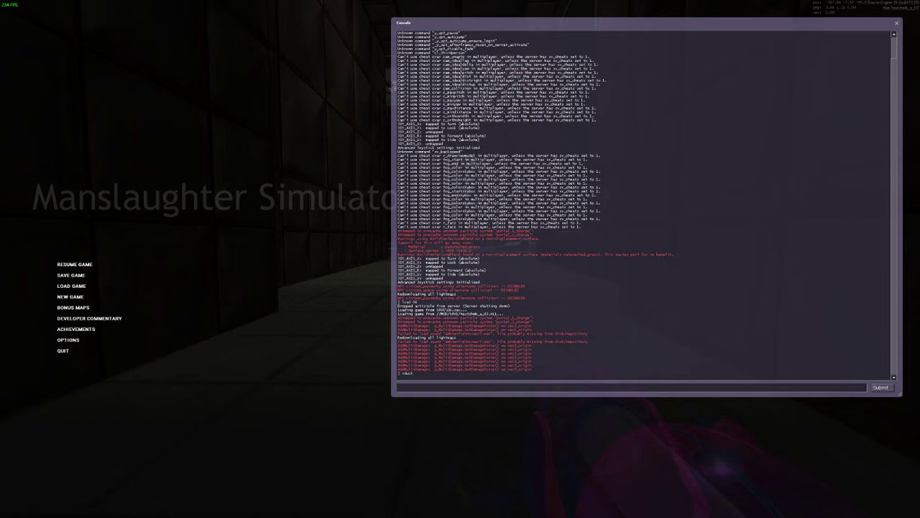
type("unbindall")
key("Return")
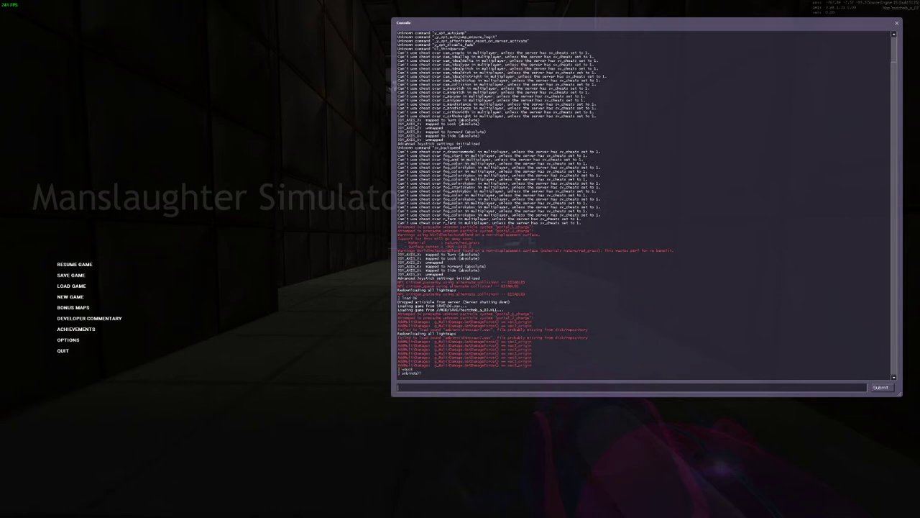
key("Escape")
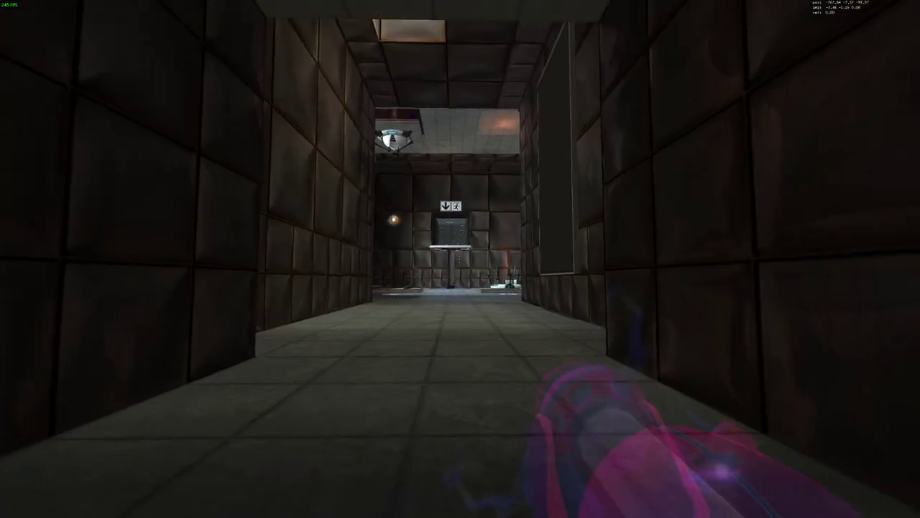
Run host_writeconfig in the console to save the unbound configuration, then resume play.
key("grave")
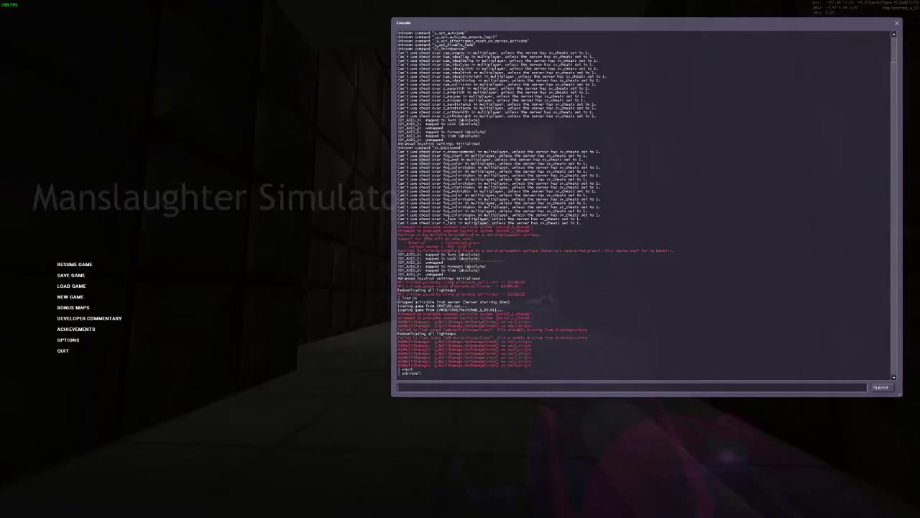
type("hos")
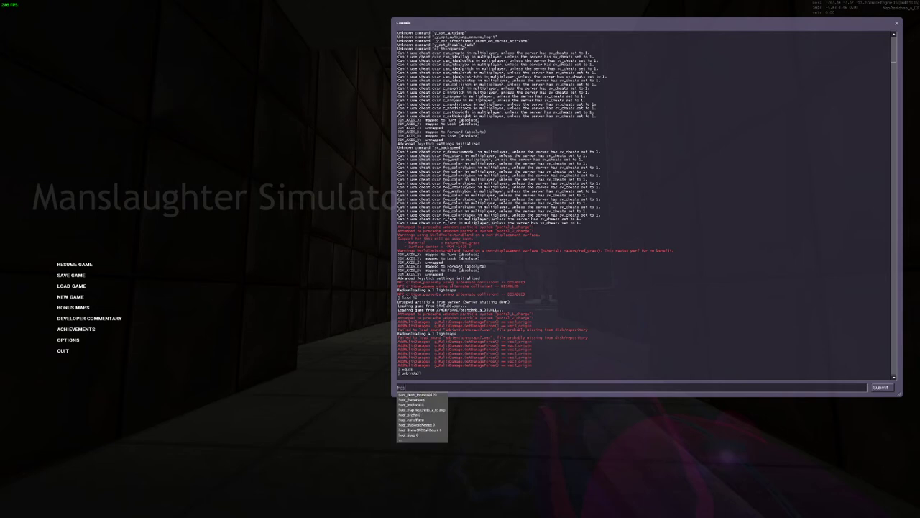
type("t_writeconfig")
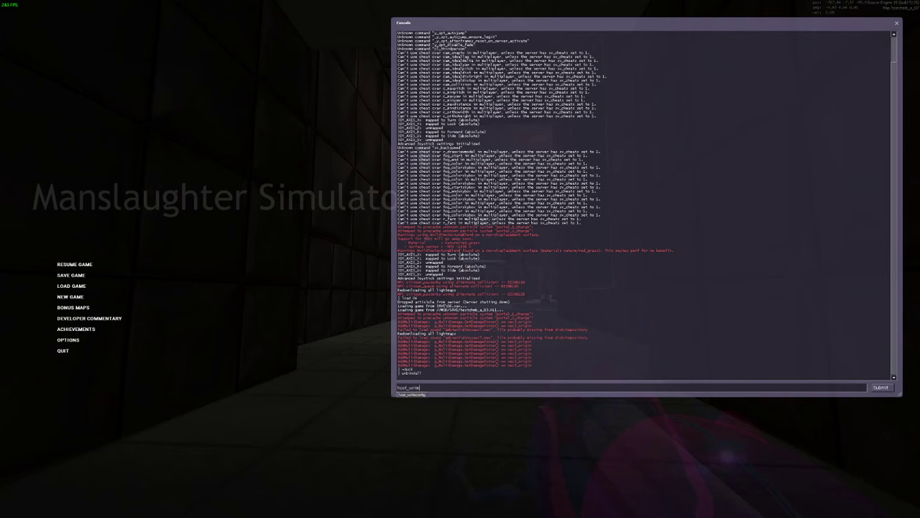
key("Return")
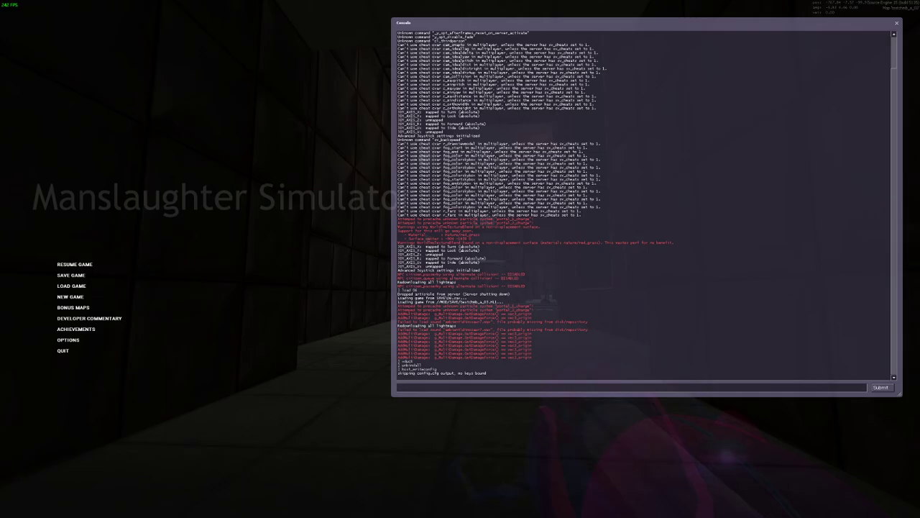
key("Escape")
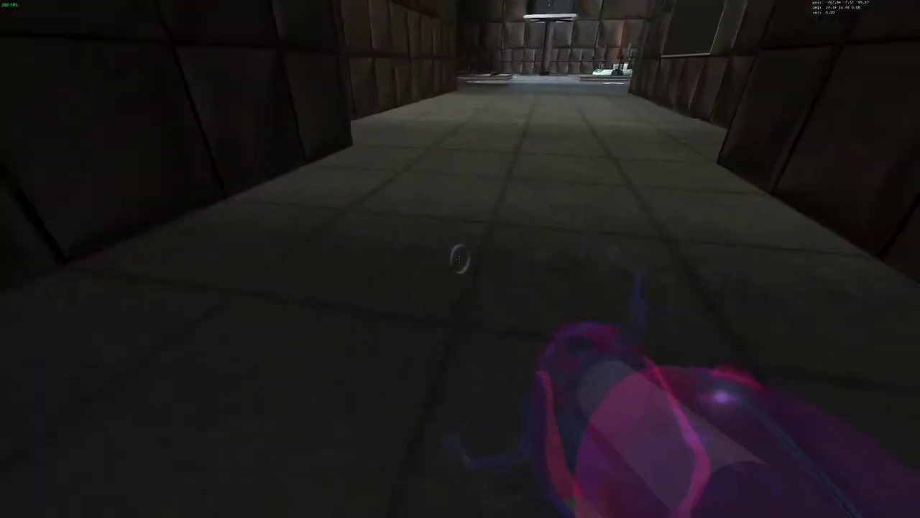